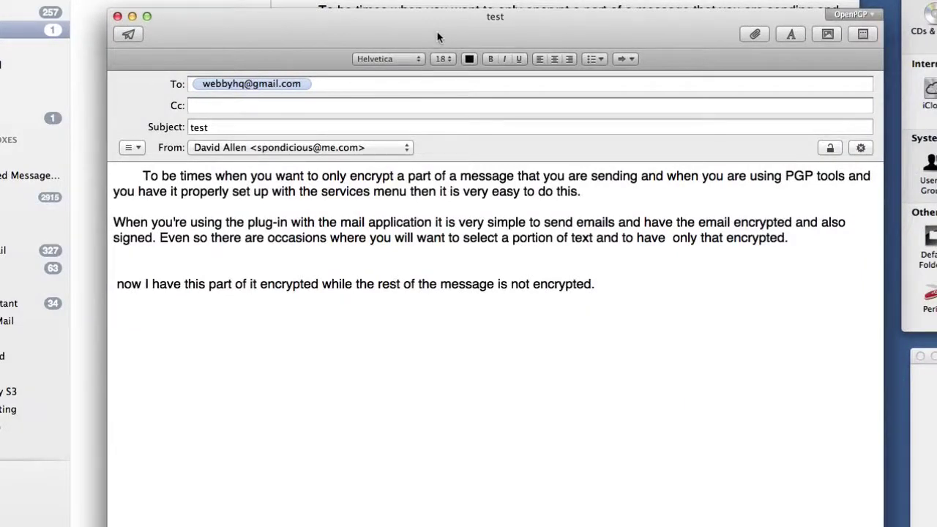
- Encrypt the draft's second paragraph with OpenPGP: Encrypt Selection, entering the secret key passphrase
click(829, 149)
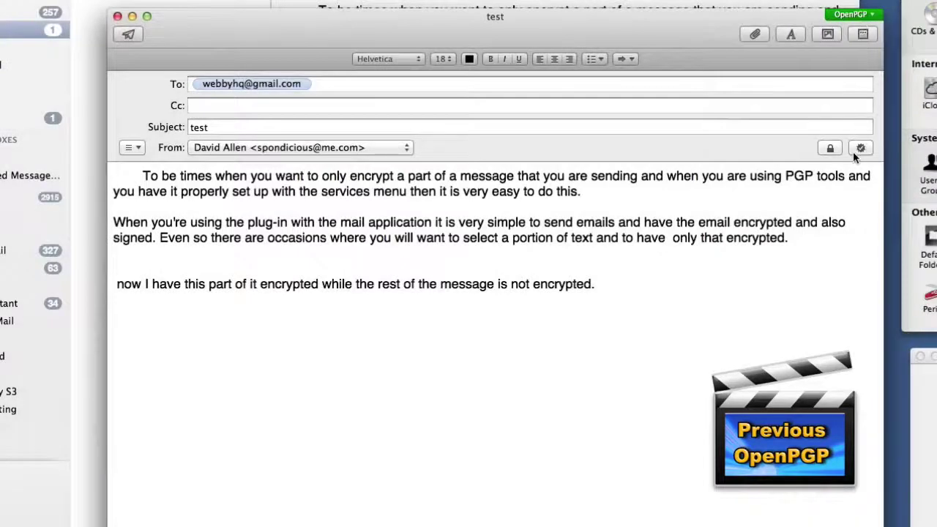
drag(788, 238, 589, 252)
drag(337, 253, 89, 226)
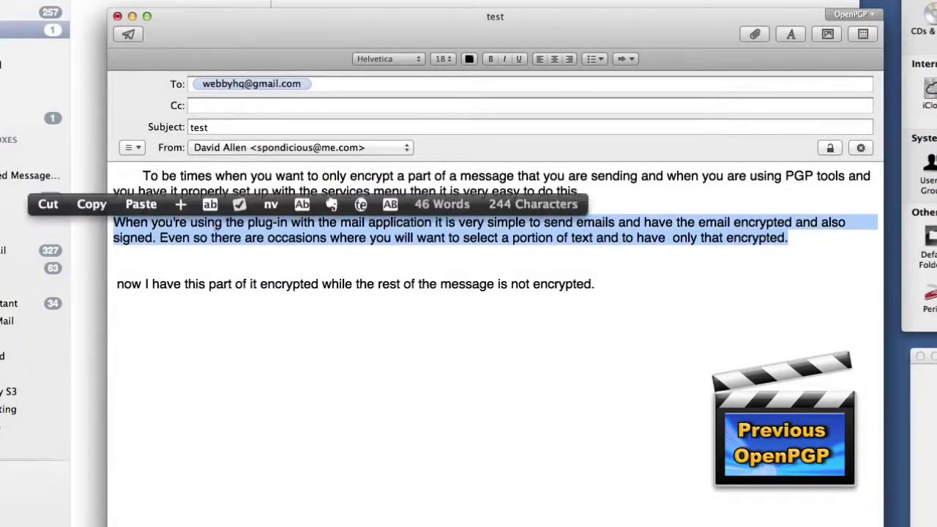
right_click(246, 230)
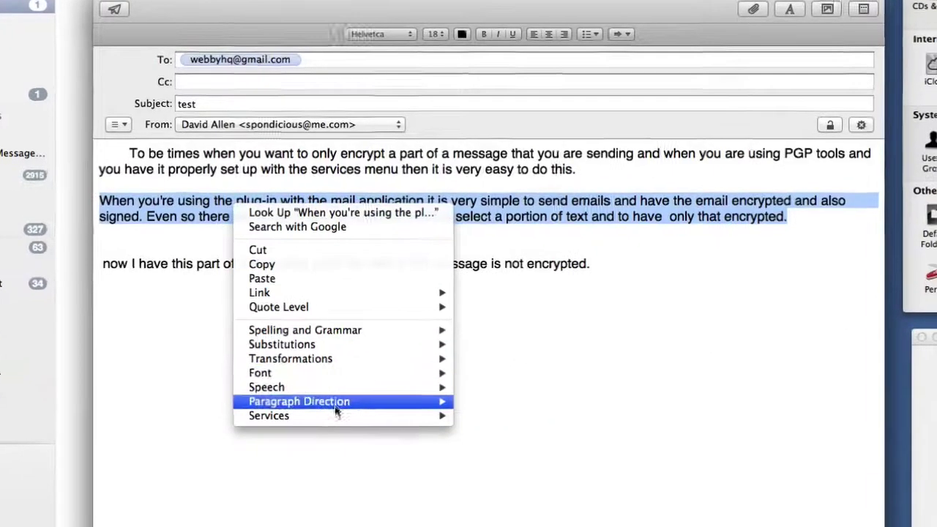
mouse_move(348, 433)
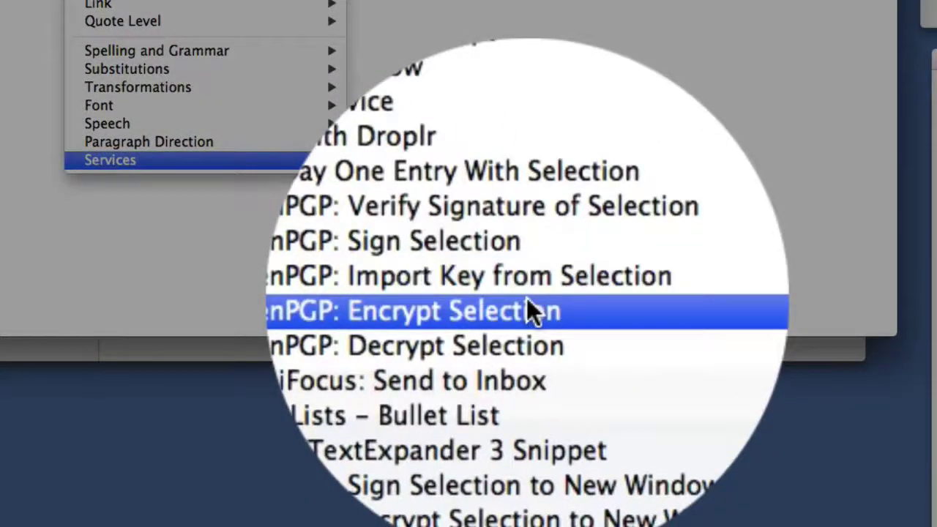
click(530, 311)
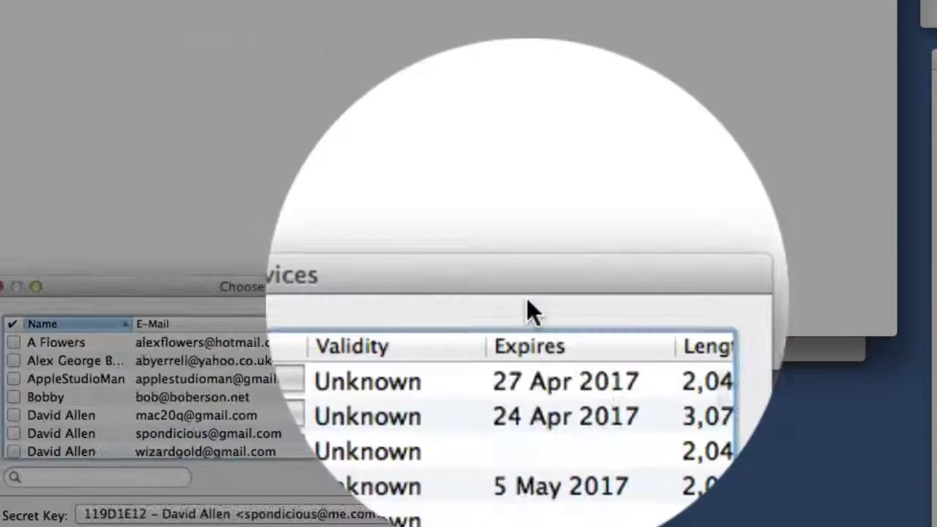
scroll(146, 428, down, 5)
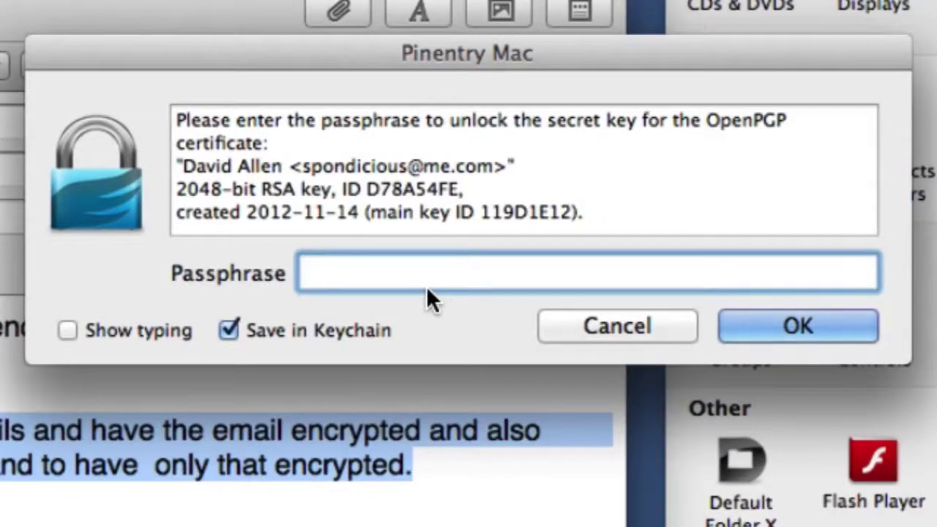
key(super+v)
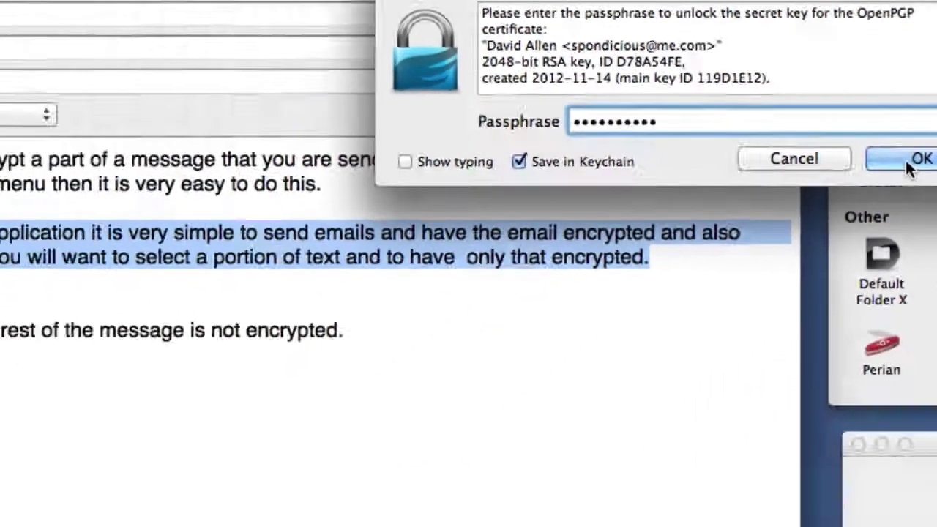
click(754, 315)
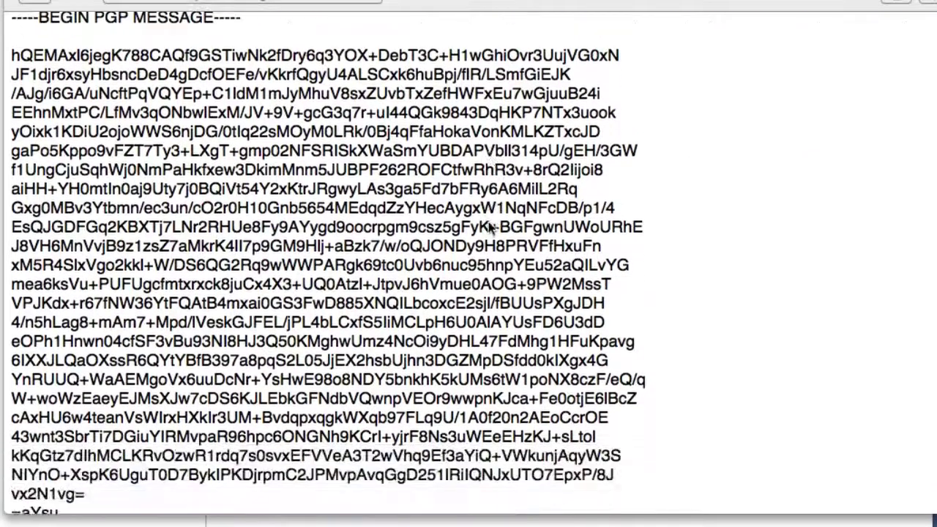
- Decrypt the whole PGP message block into a new window, confirming with the key passphrase
scroll(492, 228, down, 5)
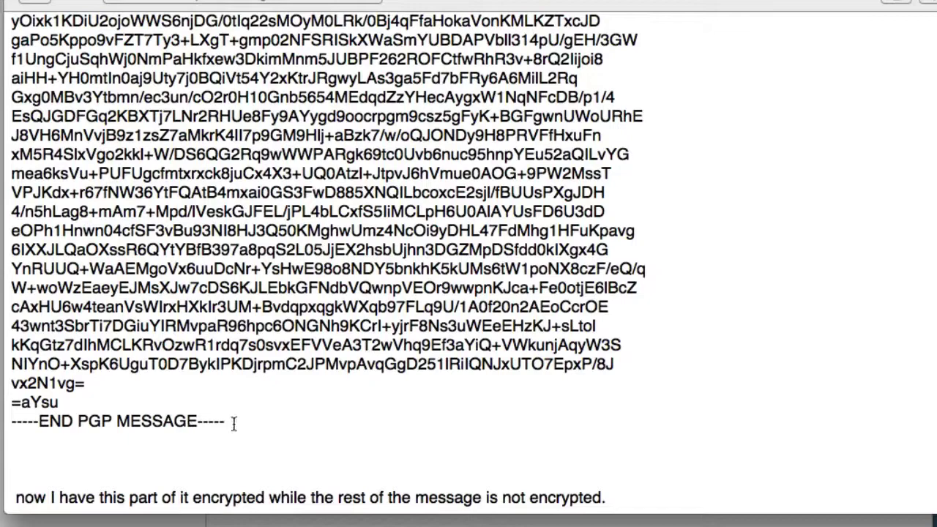
drag(209, 414, 8, 86)
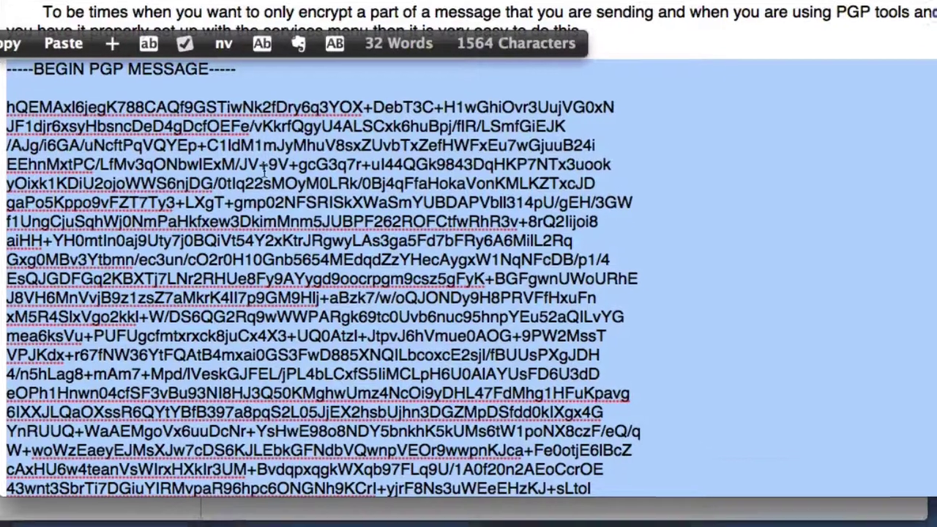
right_click(265, 189)
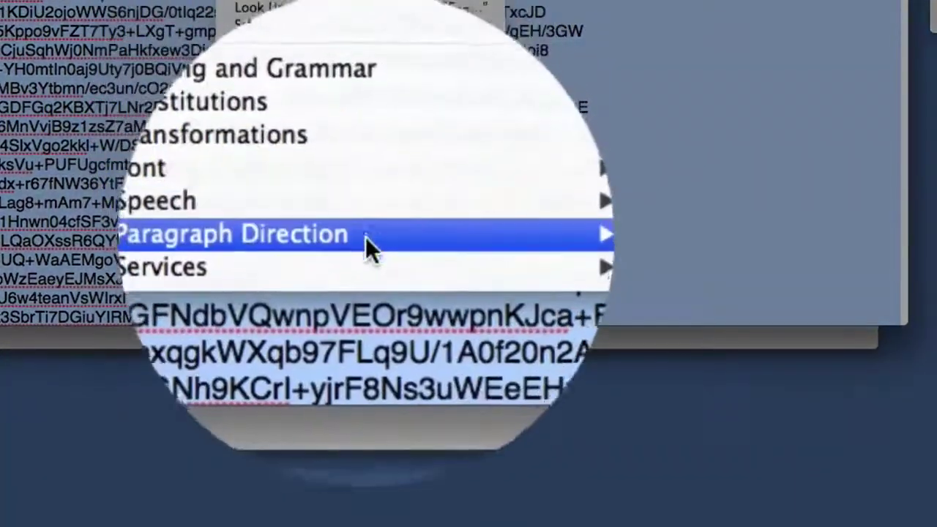
mouse_move(369, 260)
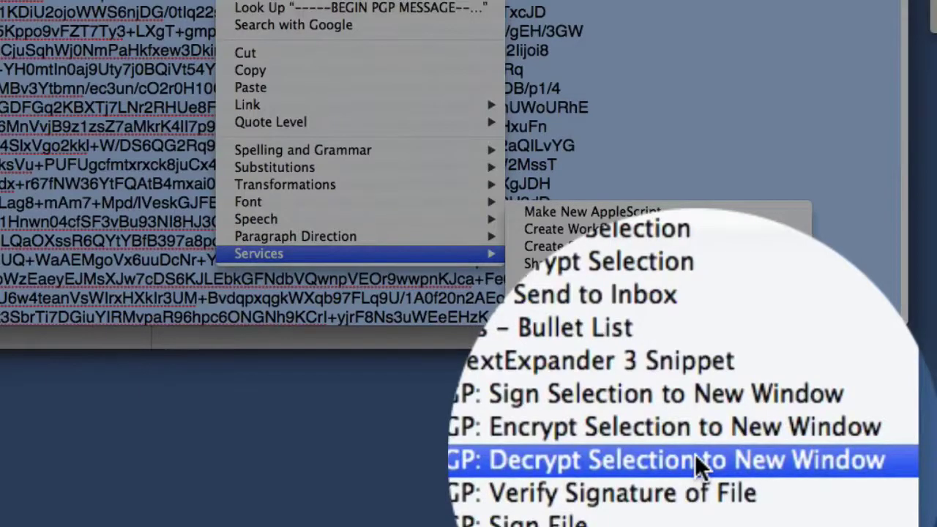
click(694, 454)
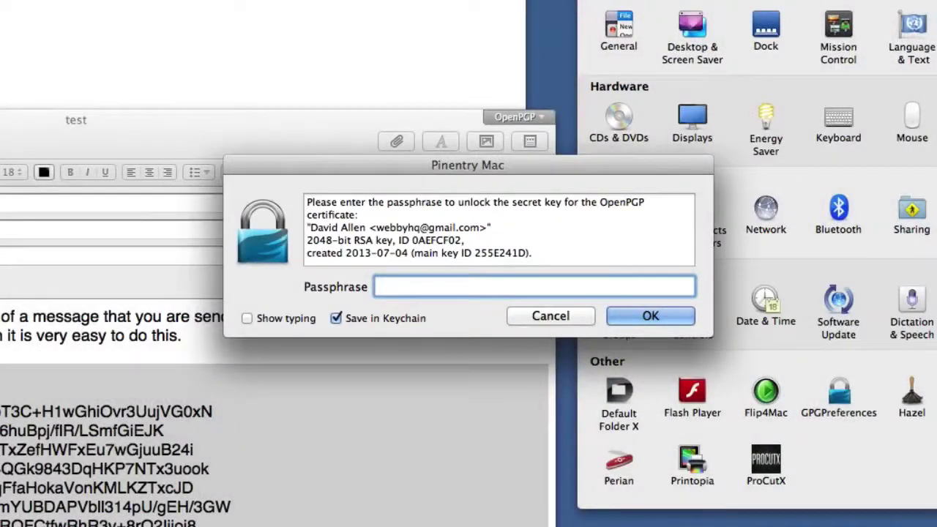
key(super+v)
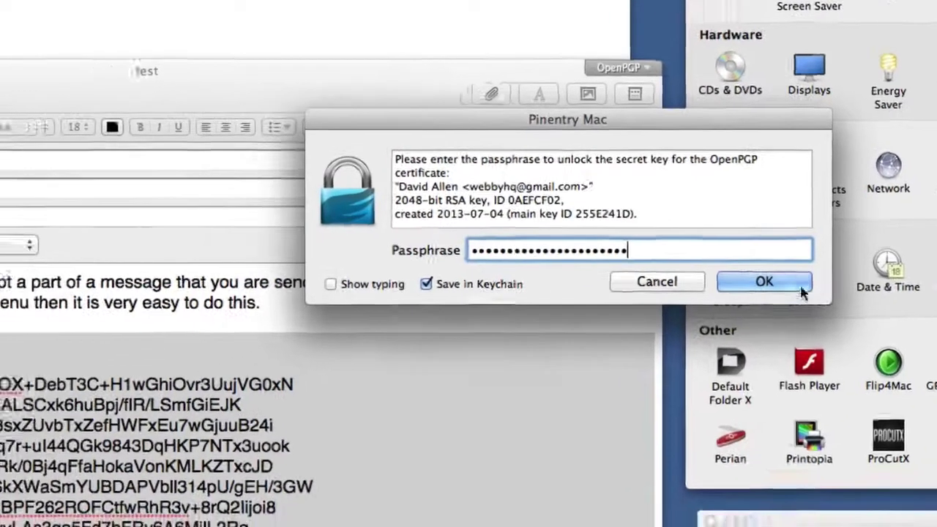
click(800, 288)
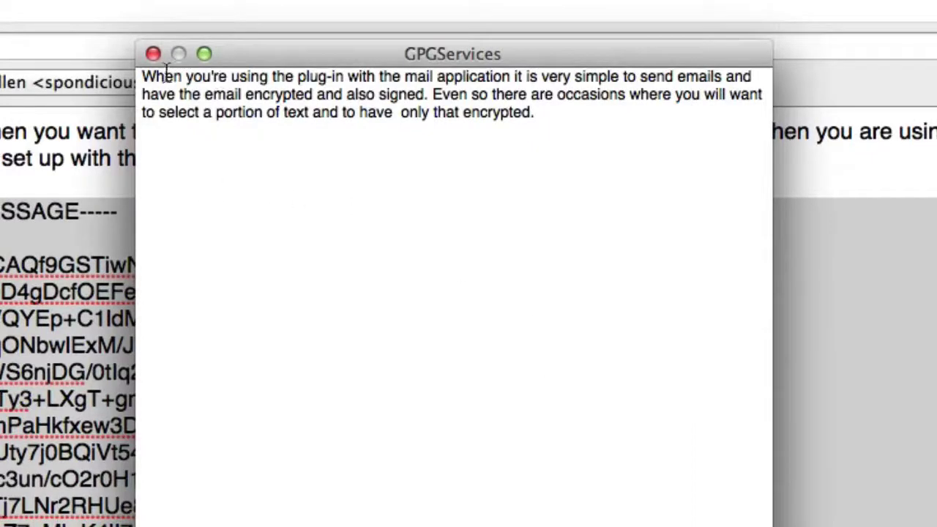
- Close the GPGServices decryption window and decrypt the draft's PGP block in place through Services
drag(548, 124, 139, 82)
click(327, 355)
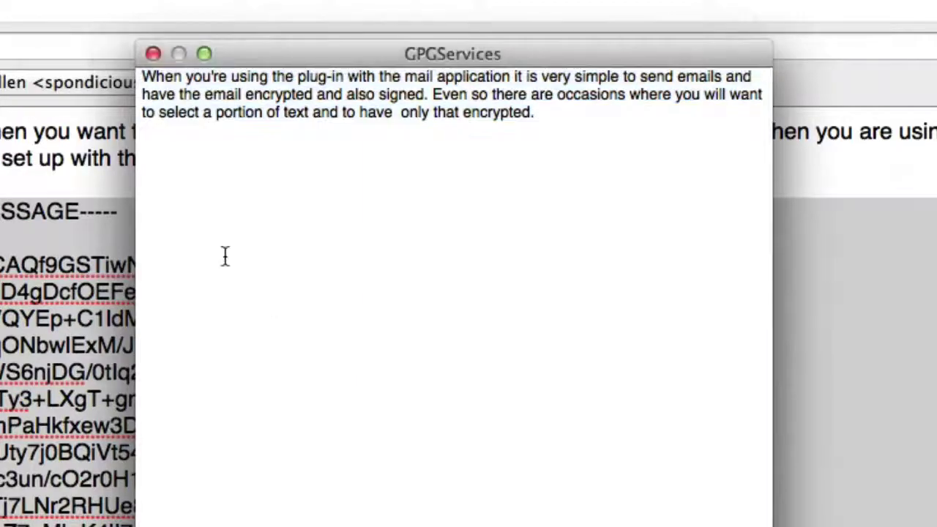
key(super+w)
right_click(380, 147)
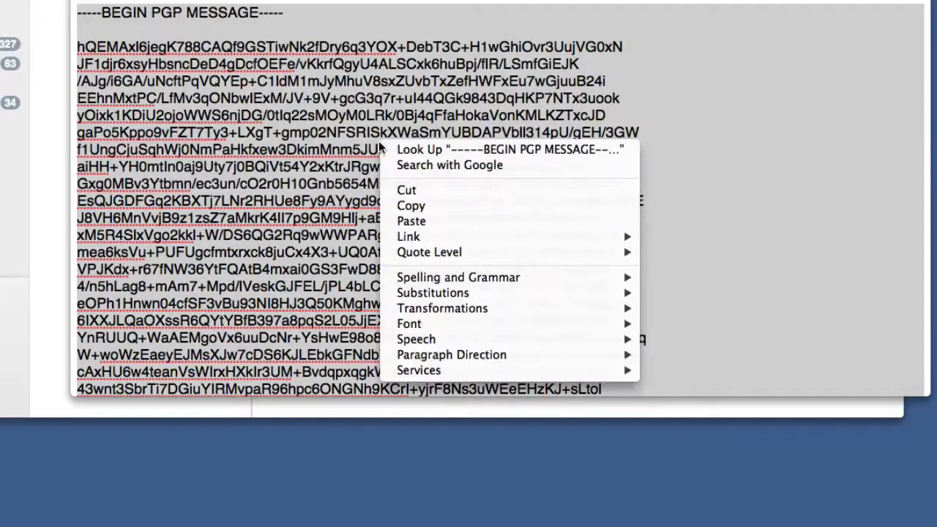
mouse_move(507, 313)
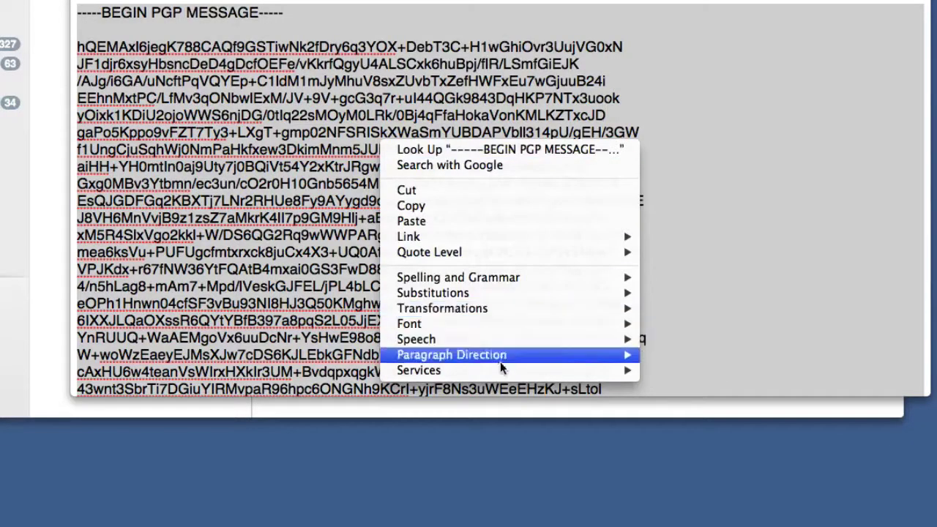
mouse_move(501, 375)
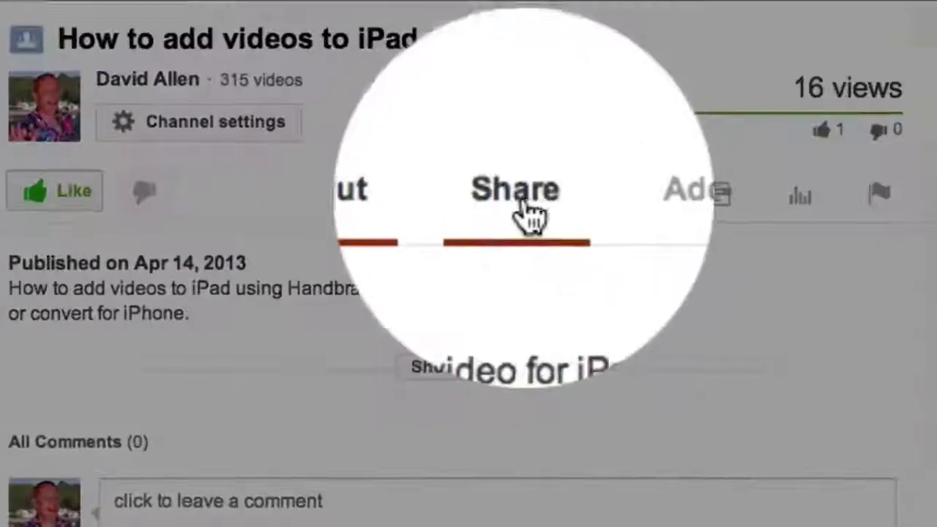
- Open the video's Share panel, pick Facebook, and expand the additional sharing services
click(524, 192)
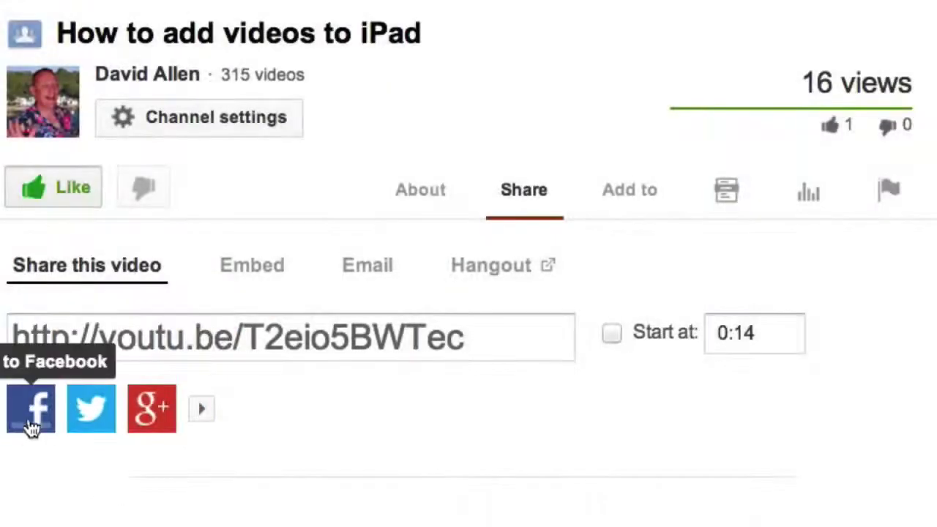
click(32, 426)
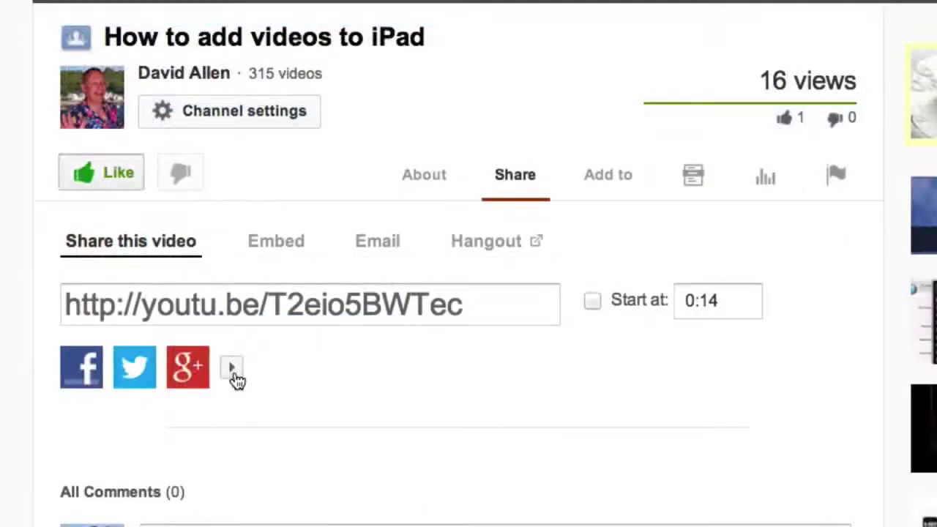
click(236, 377)
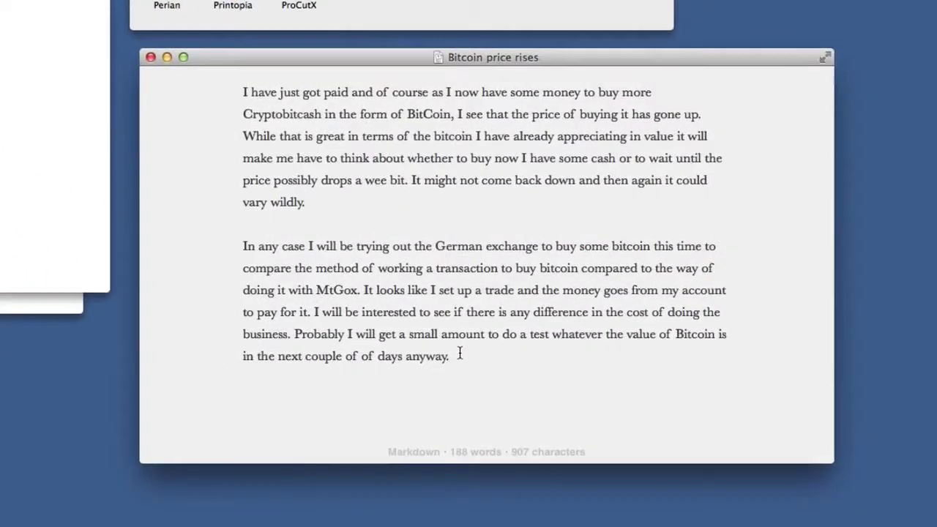
- Encrypt the note's second paragraph with OpenPGP: Encrypt Selection, choosing the valid key as recipient
drag(459, 353, 241, 251)
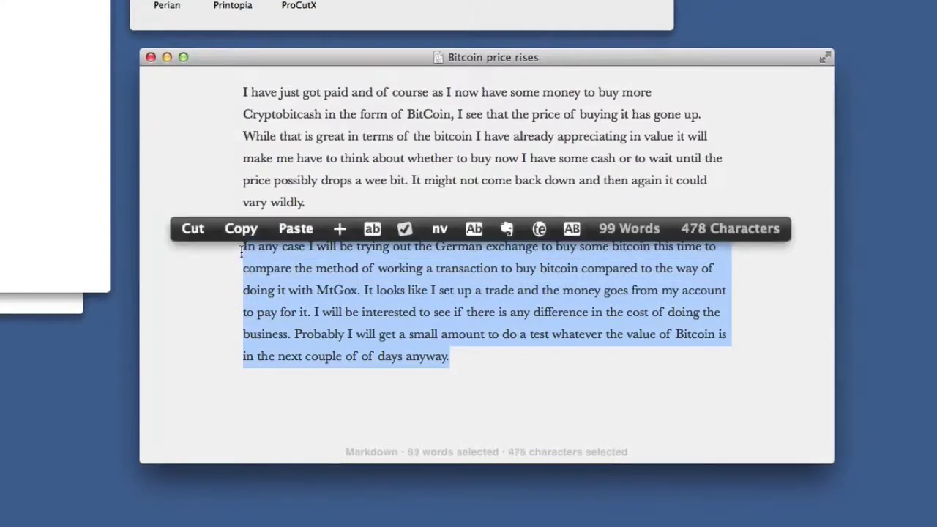
right_click(332, 287)
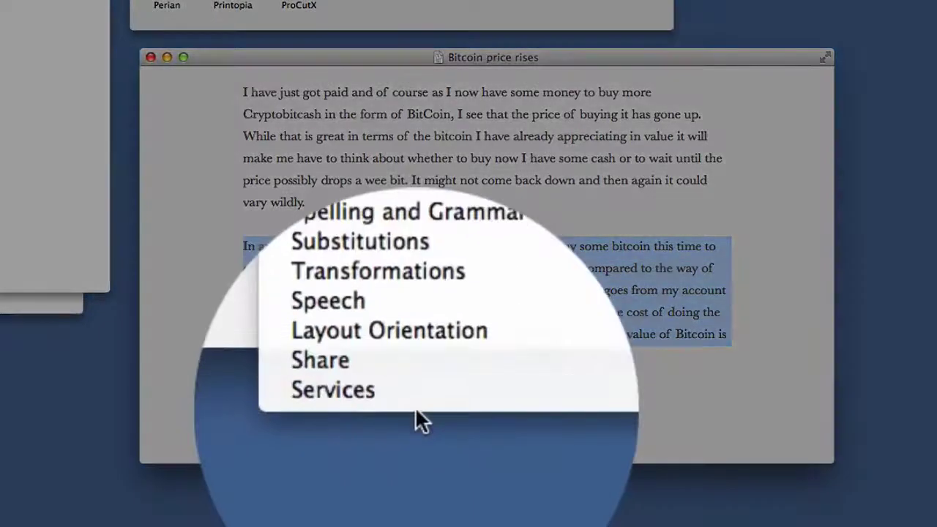
mouse_move(410, 486)
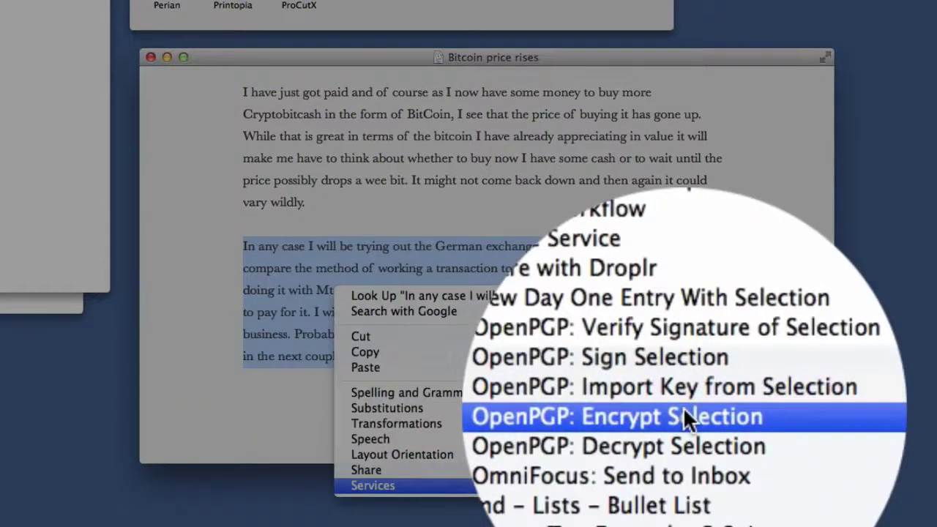
click(684, 412)
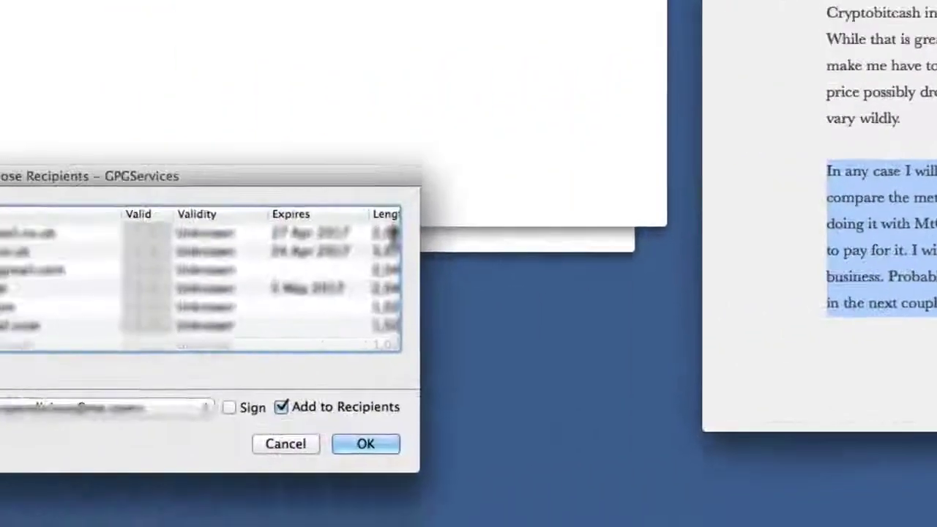
scroll(243, 246, down, 3)
scroll(243, 246, down, 2)
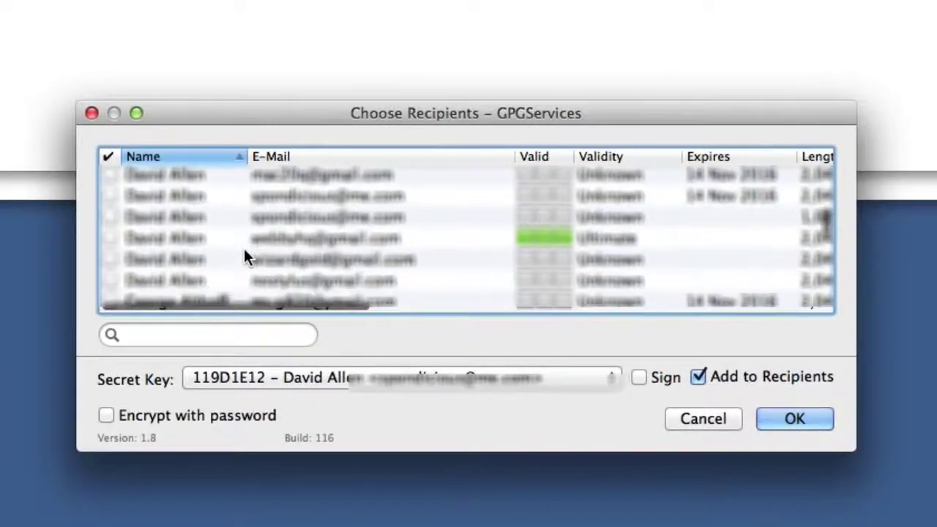
click(109, 237)
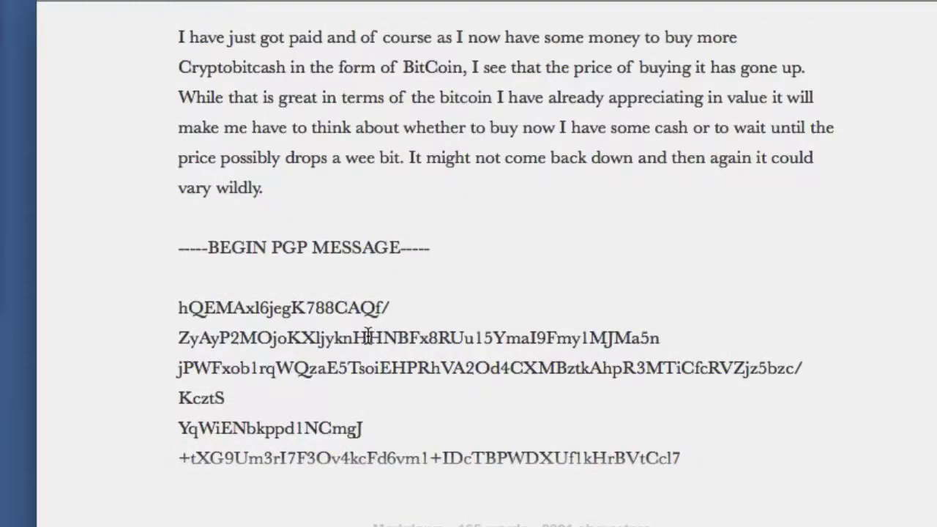
- Decrypt the Byword PGP block in place with OpenPGP: Decrypt Selection
scroll(368, 333, down, 15)
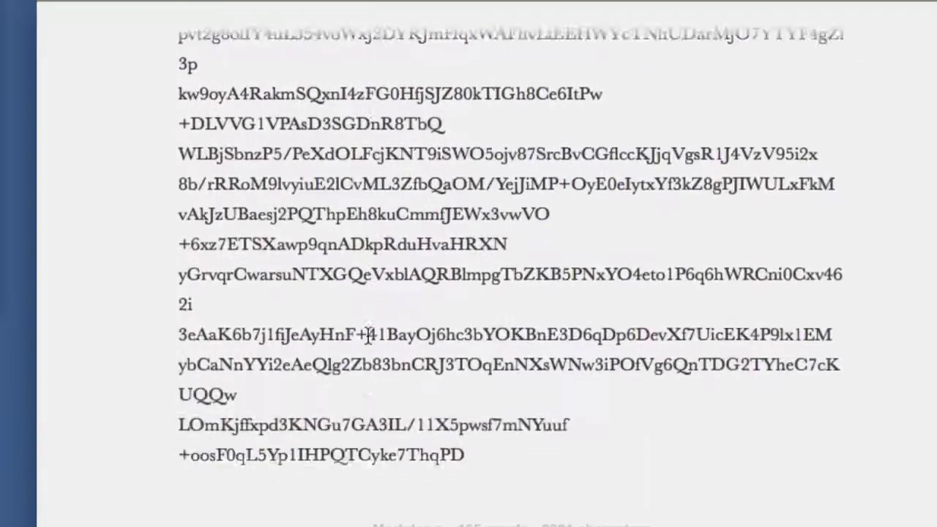
scroll(368, 333, down, 8)
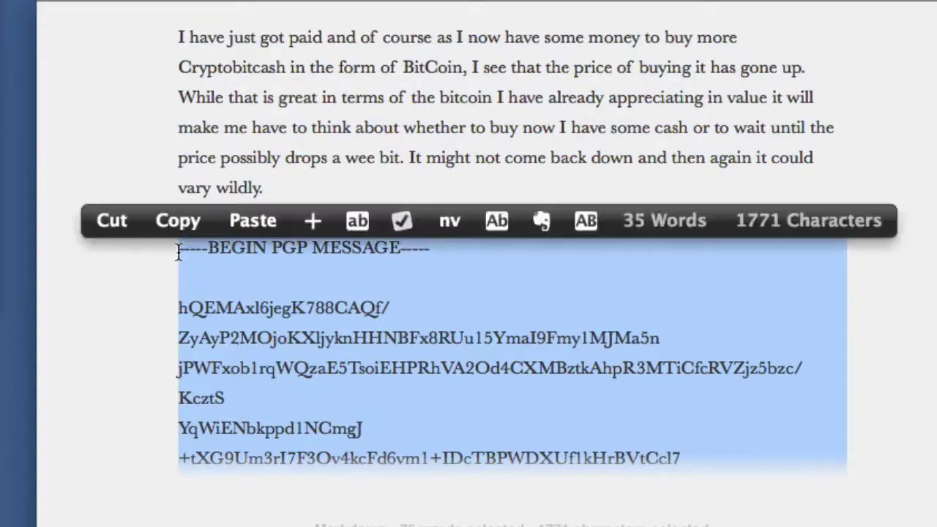
right_click(272, 308)
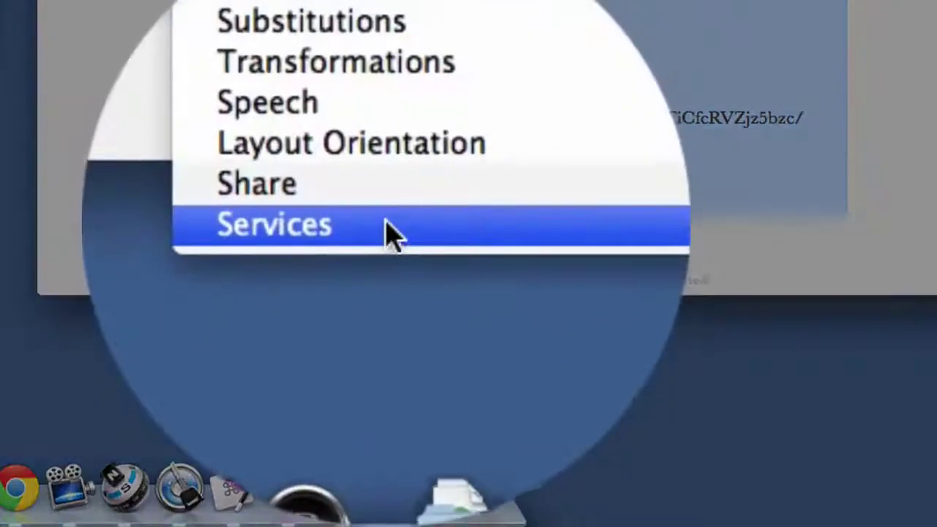
mouse_move(387, 374)
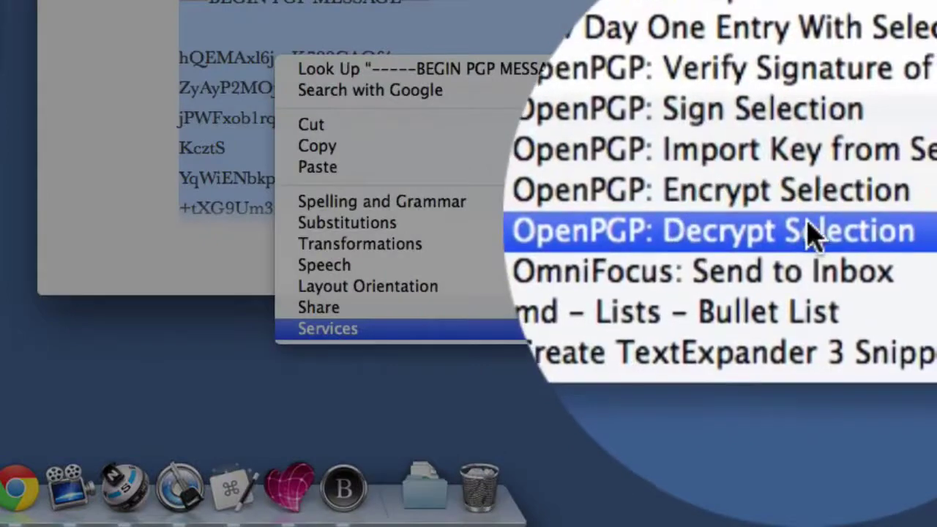
click(812, 235)
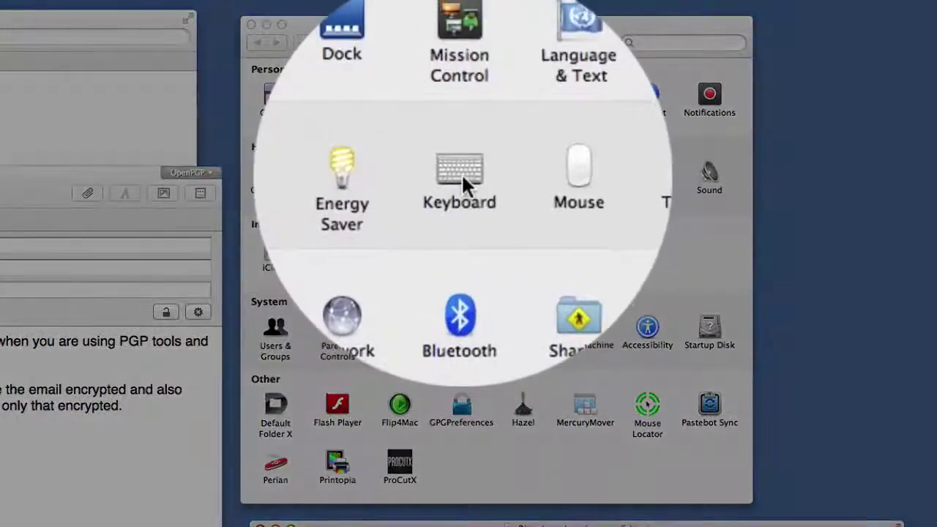
- Open the Keyboard settings and browse the keyboard shortcuts list
click(462, 174)
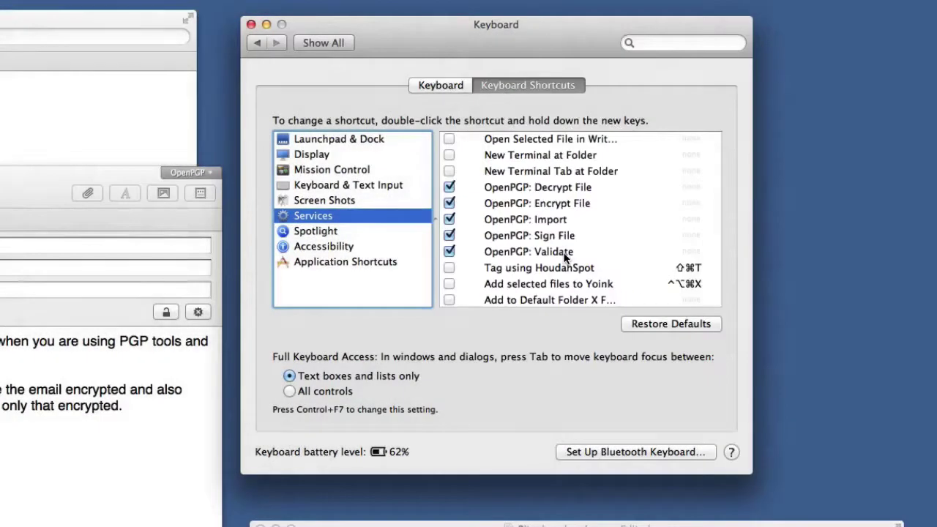
scroll(549, 264, down, 2)
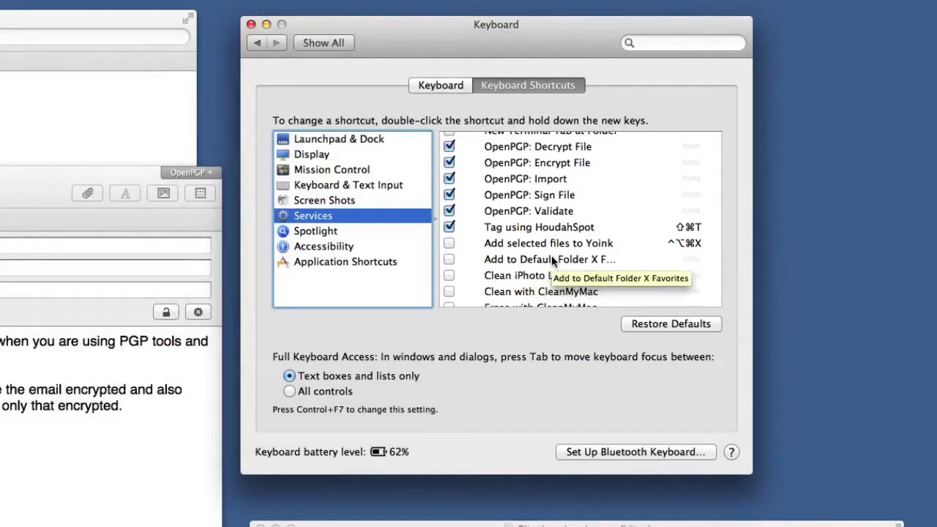
scroll(553, 260, down, 10)
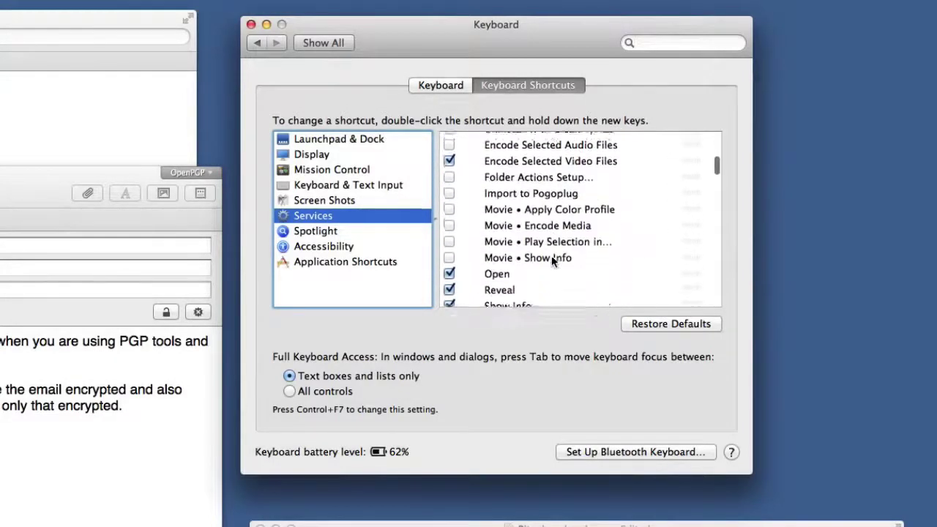
scroll(552, 255, down, 2)
scroll(552, 256, up, 5)
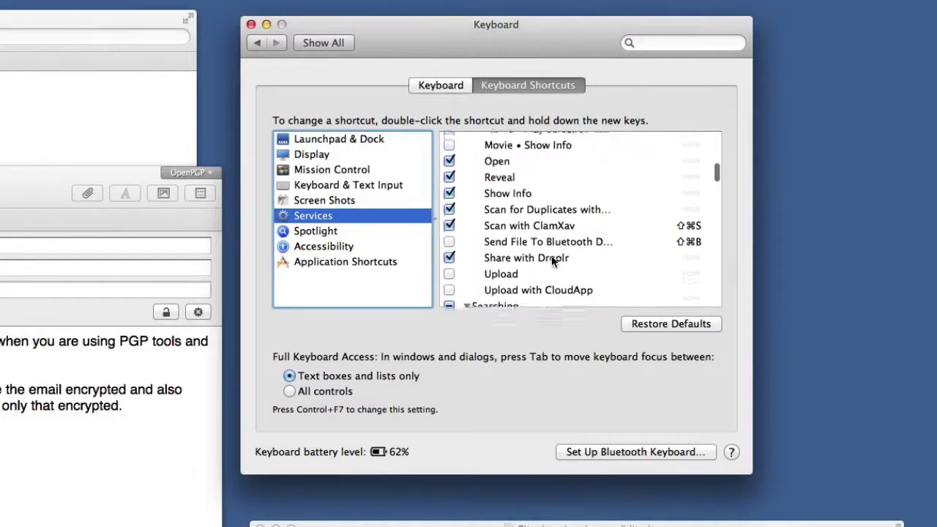
scroll(551, 256, down, 7)
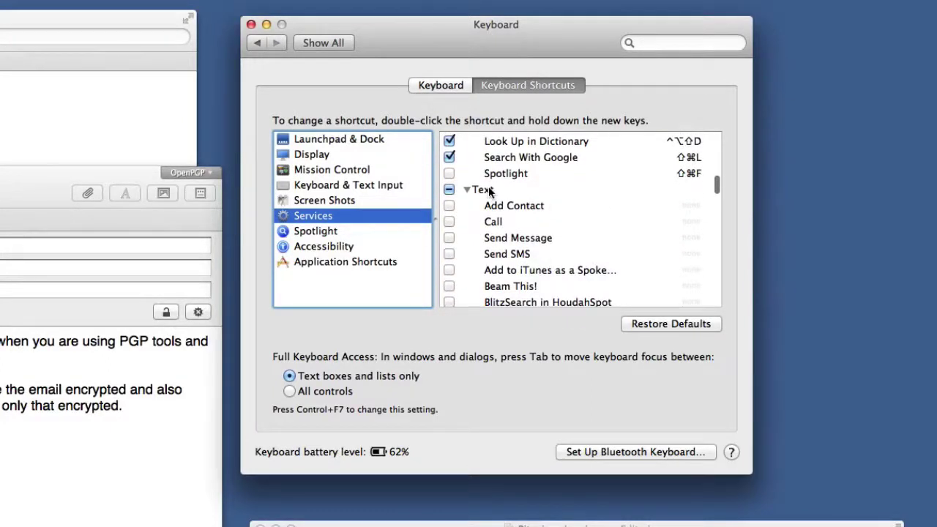
- Select the Text services group and scroll down to the OpenPGP service shortcuts
click(489, 190)
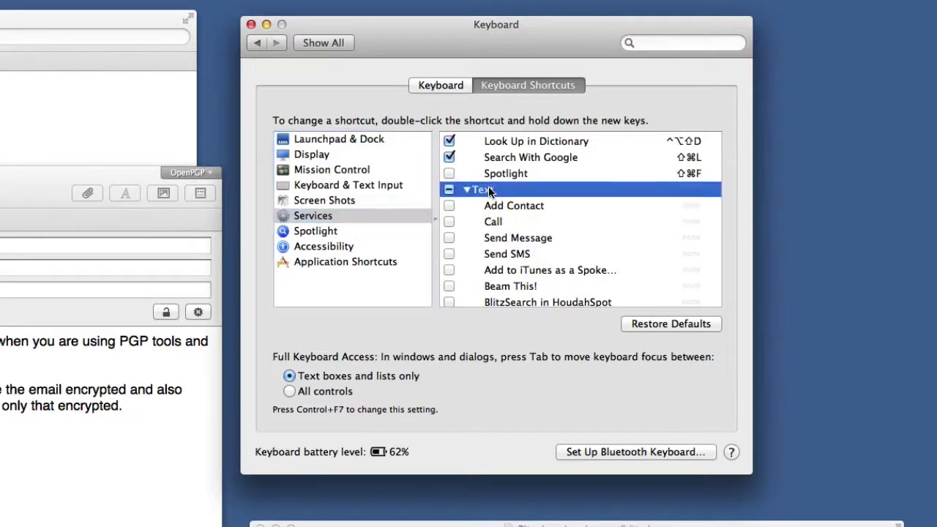
scroll(490, 190, down, 6)
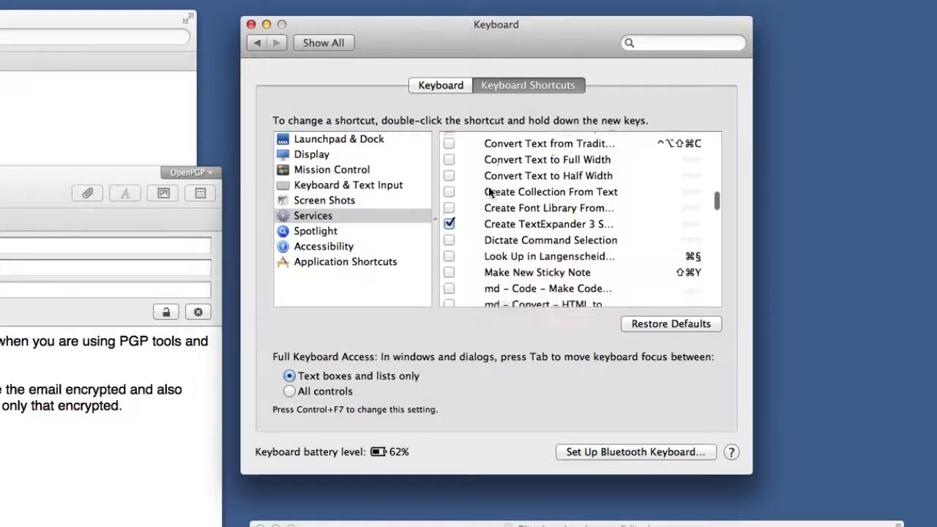
scroll(490, 192, down, 10)
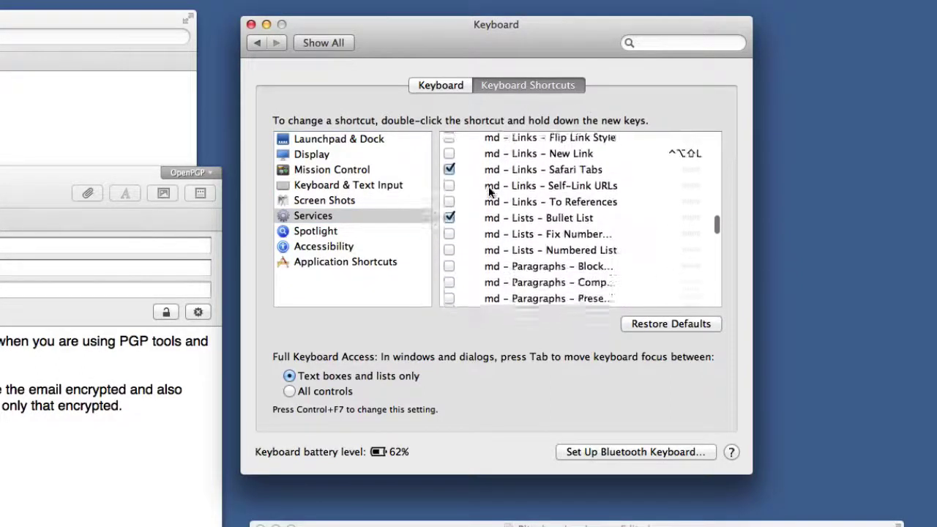
scroll(490, 190, down, 9)
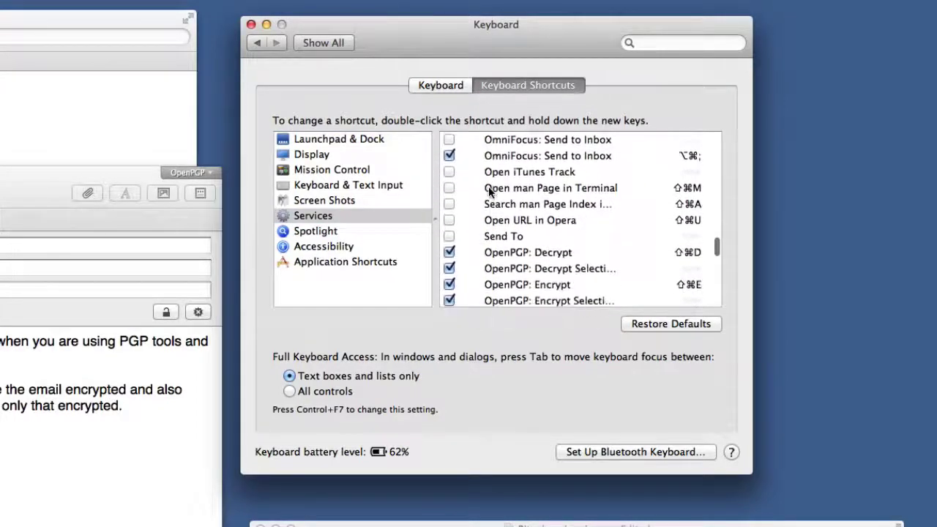
scroll(490, 190, down, 3)
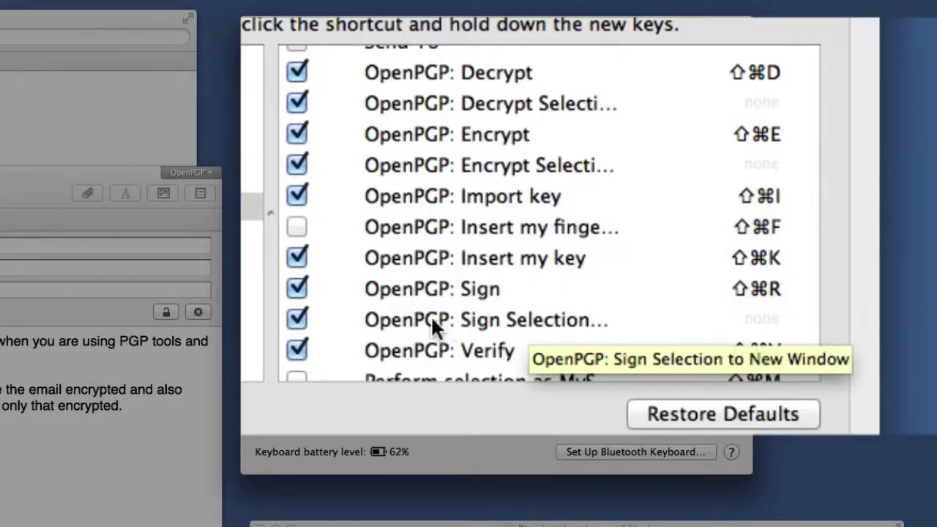
scroll(359, 333, down, 3)
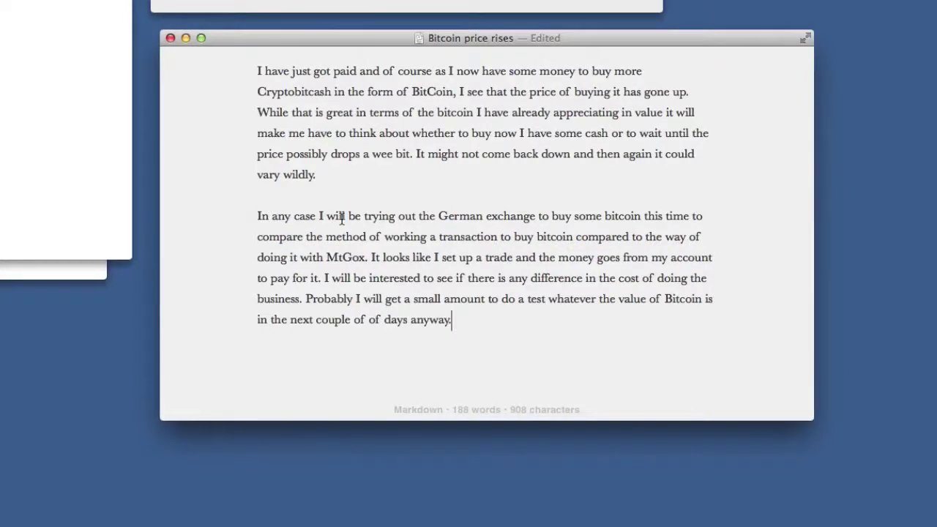
triple_click(477, 329)
right_click(477, 329)
mouse_move(480, 453)
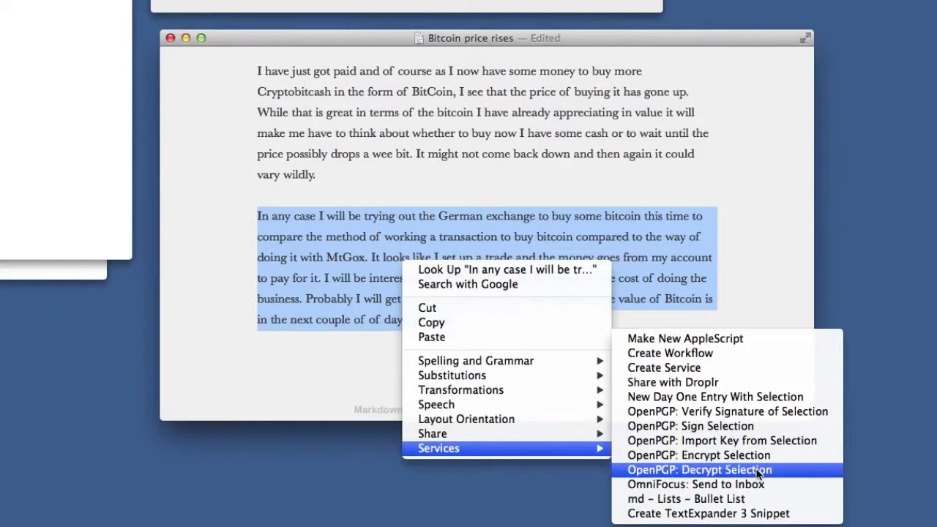
click(572, 212)
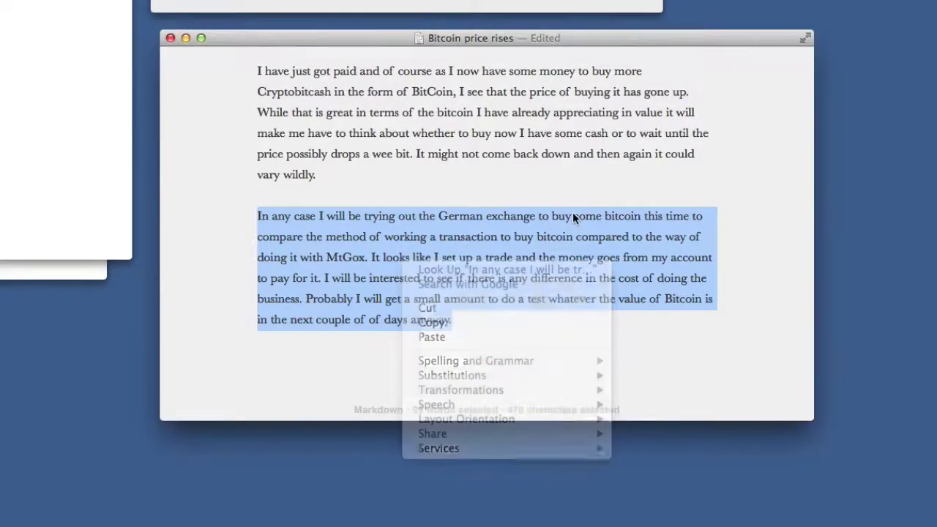